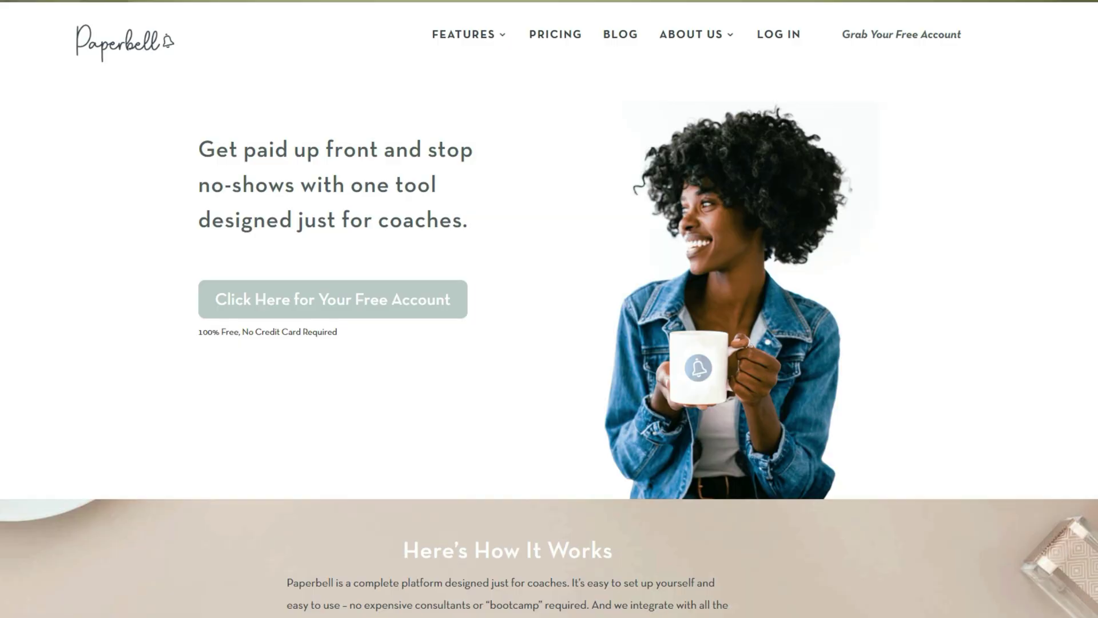
Step: Scroll down the Paperbell homepage to the Contract / E-Signatures feature card
scroll(549, 308, down, 5)
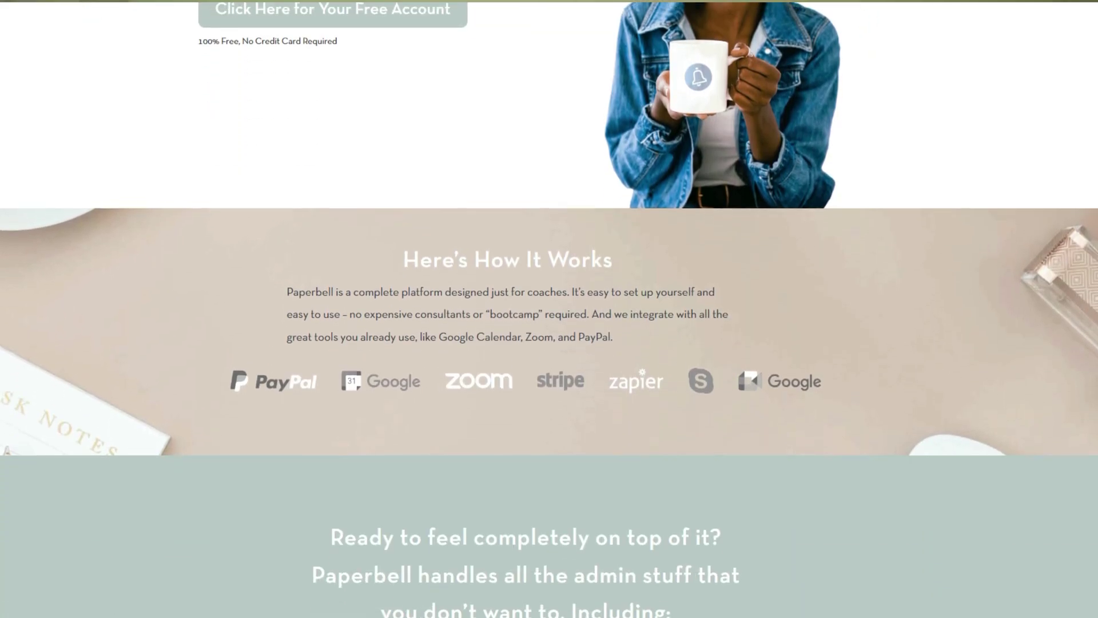
scroll(549, 309, down, 7)
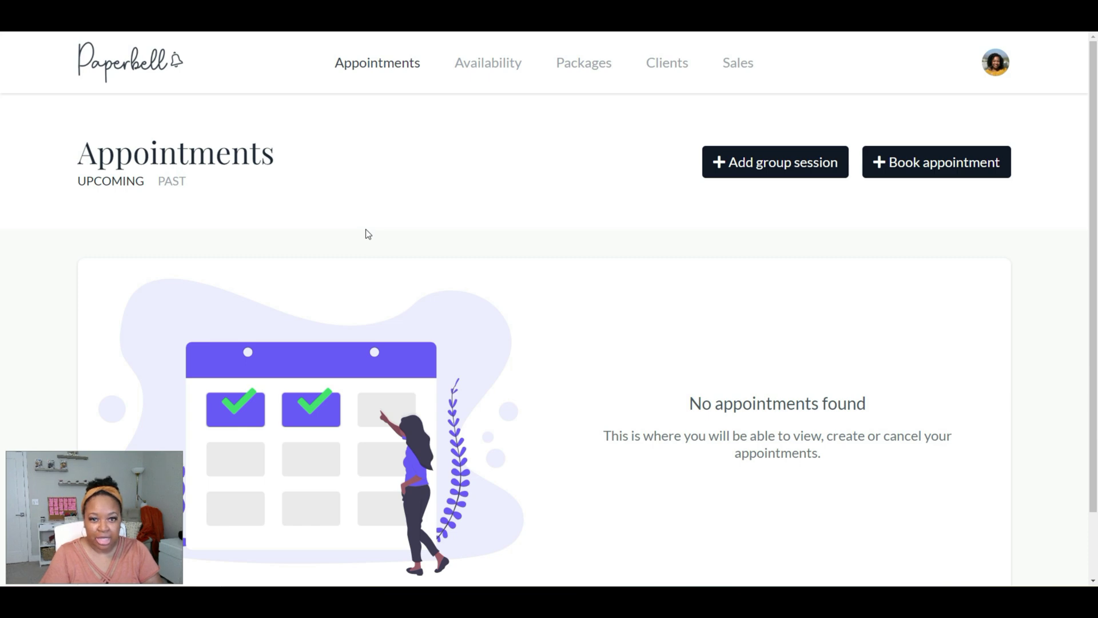
Step: Open the packages list and select the 90 Day Biz Accelerator package to view its summary
click(599, 69)
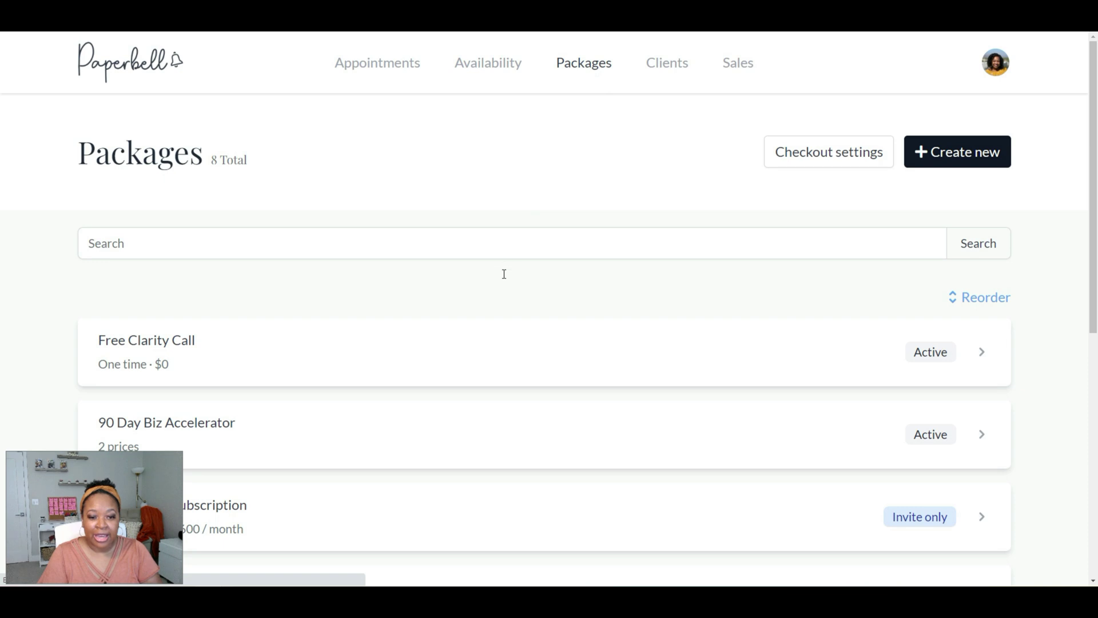
scroll(504, 274, down, 4)
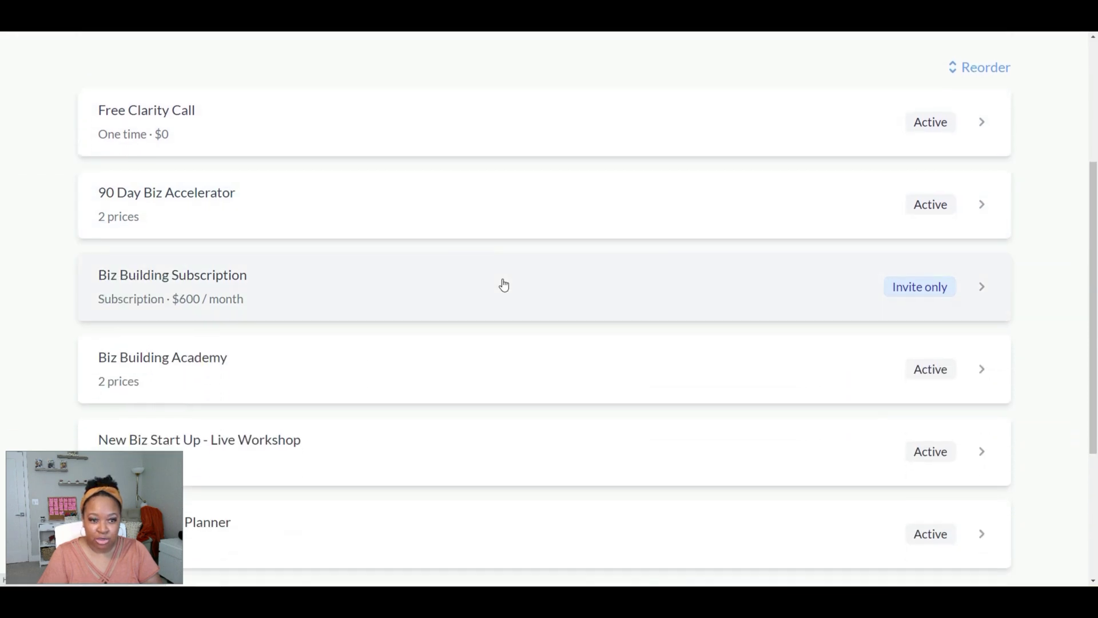
scroll(503, 284, up, 2)
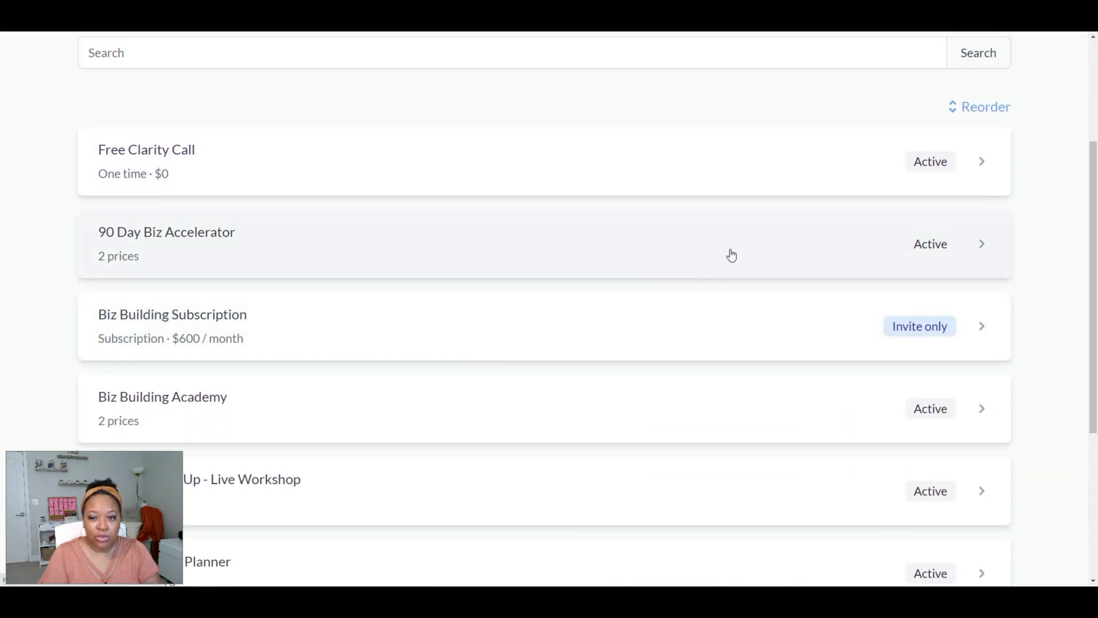
scroll(730, 255, up, 3)
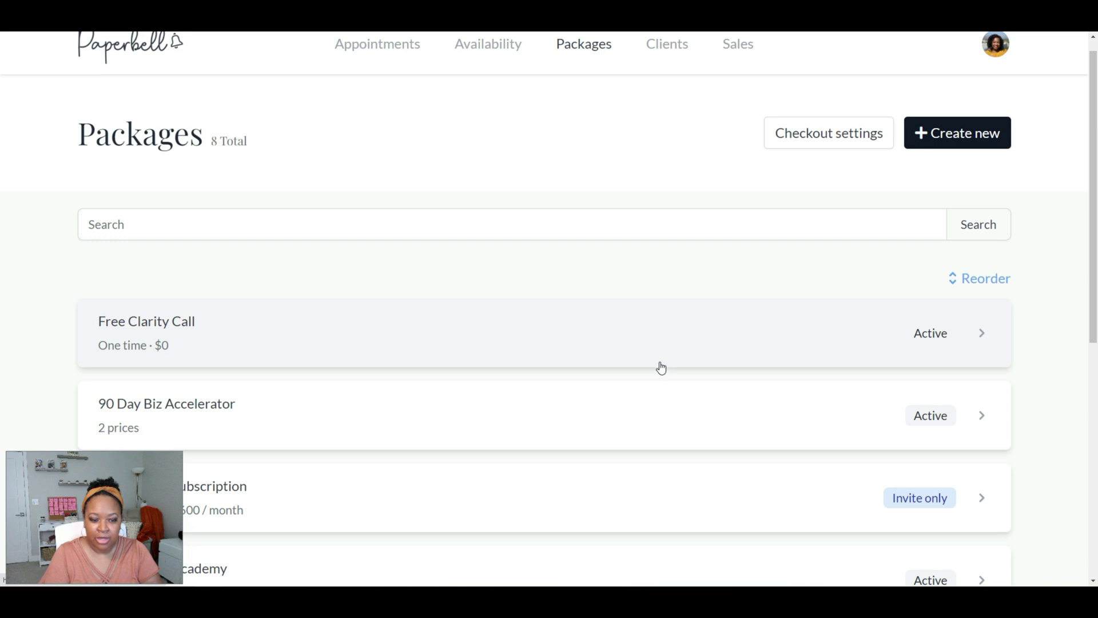
click(650, 414)
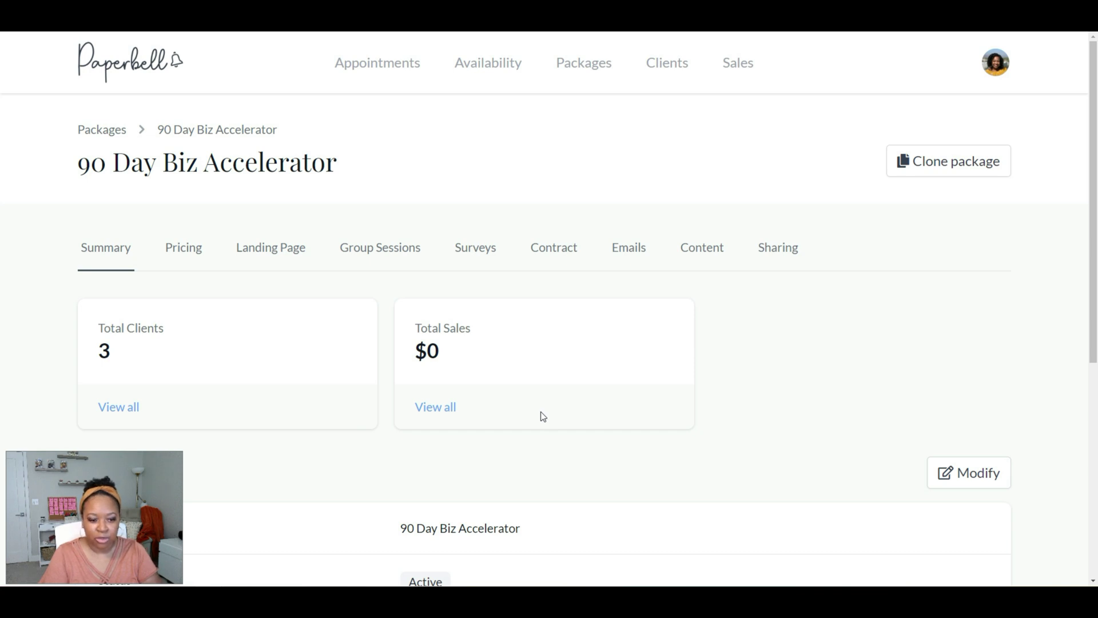
scroll(297, 361, down, 1)
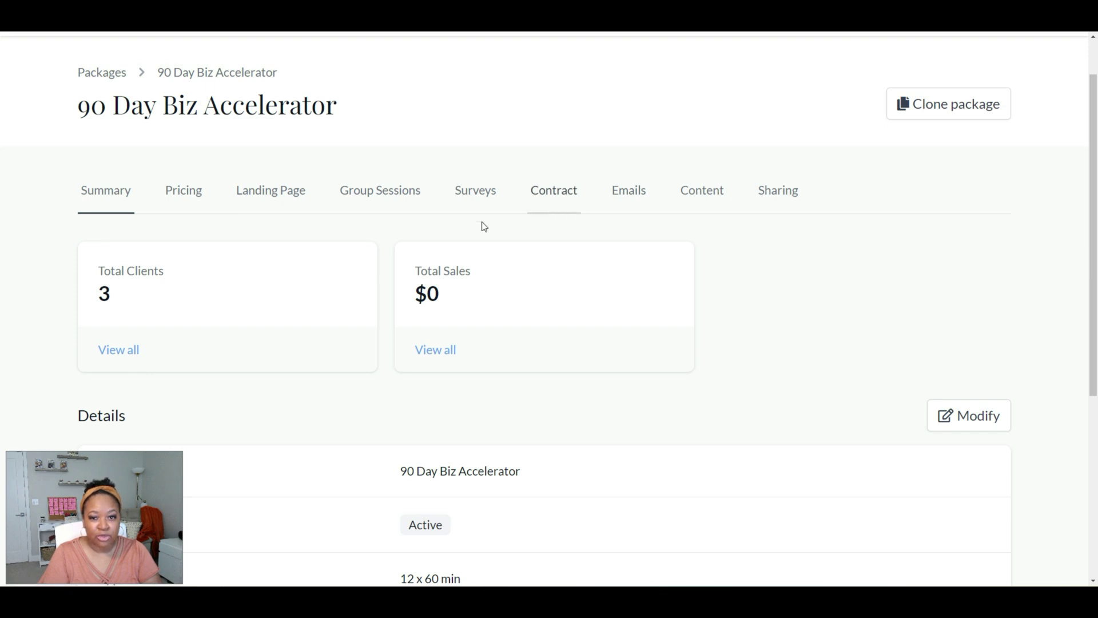
Step: Show the package's Contract tab with the attached sample coaching business contract PDF
click(541, 200)
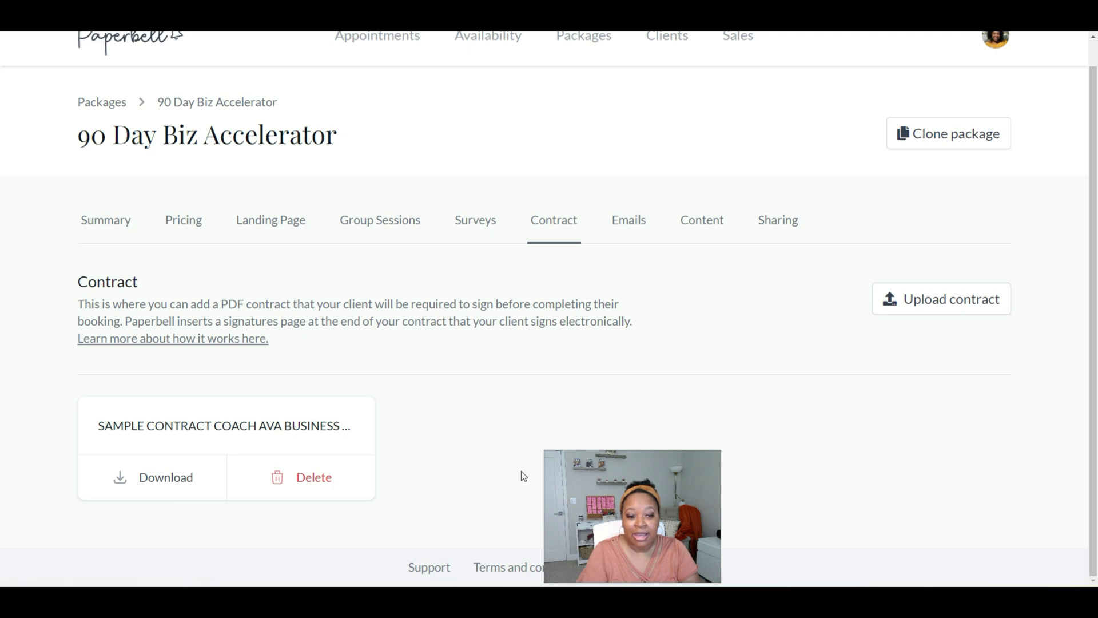
drag(593, 476, 486, 477)
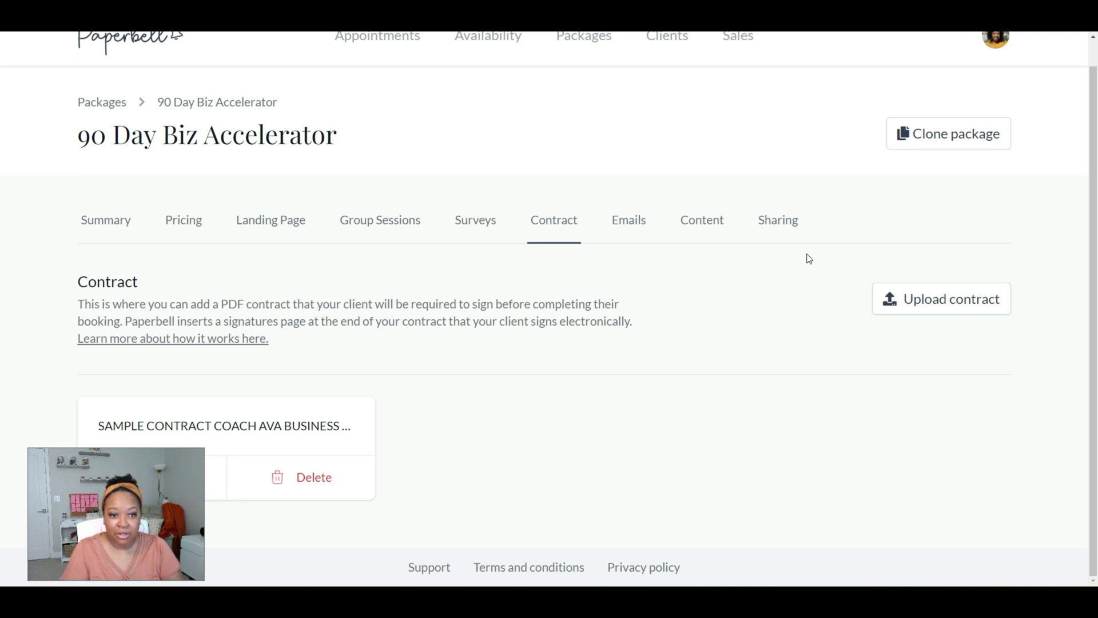
Step: Preview the package landing page as a client and book the April 10, 12:00pm slot
click(783, 224)
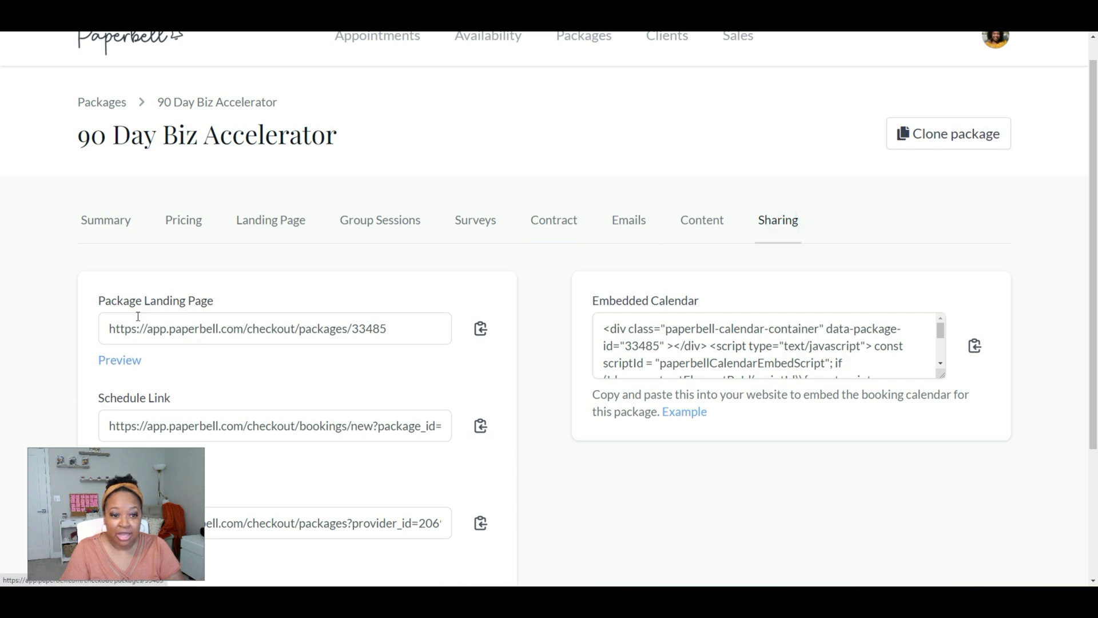
click(120, 360)
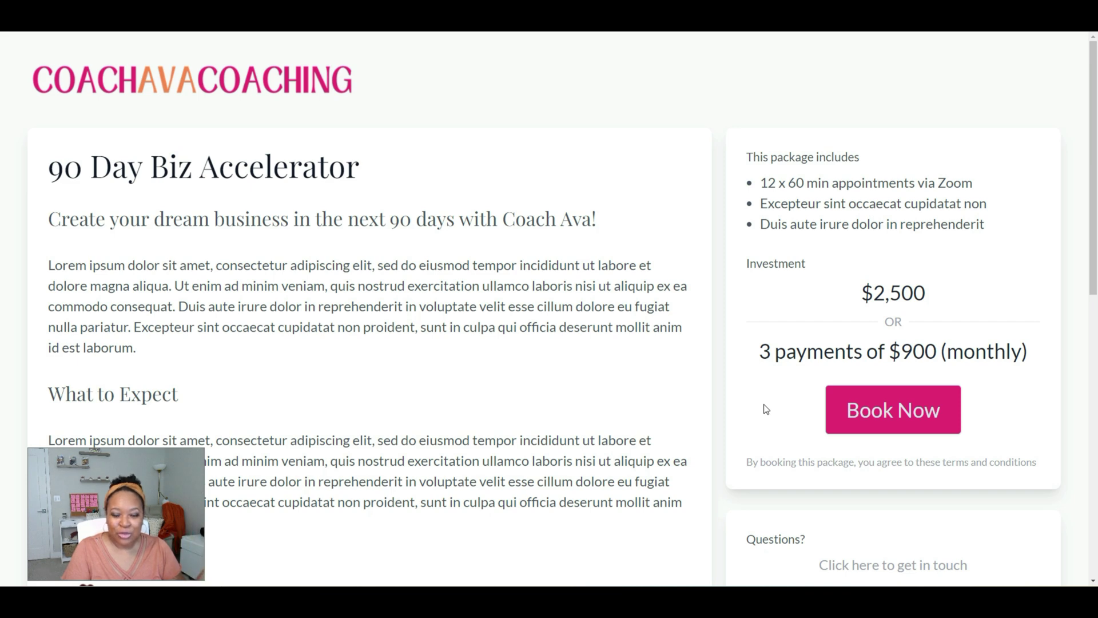
click(870, 413)
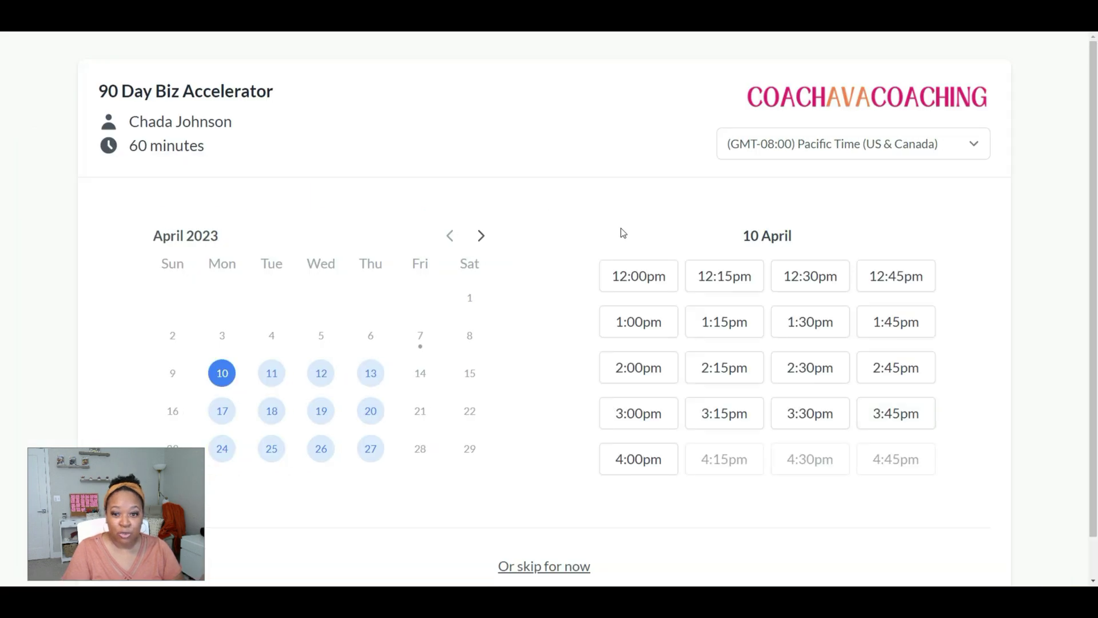
click(634, 280)
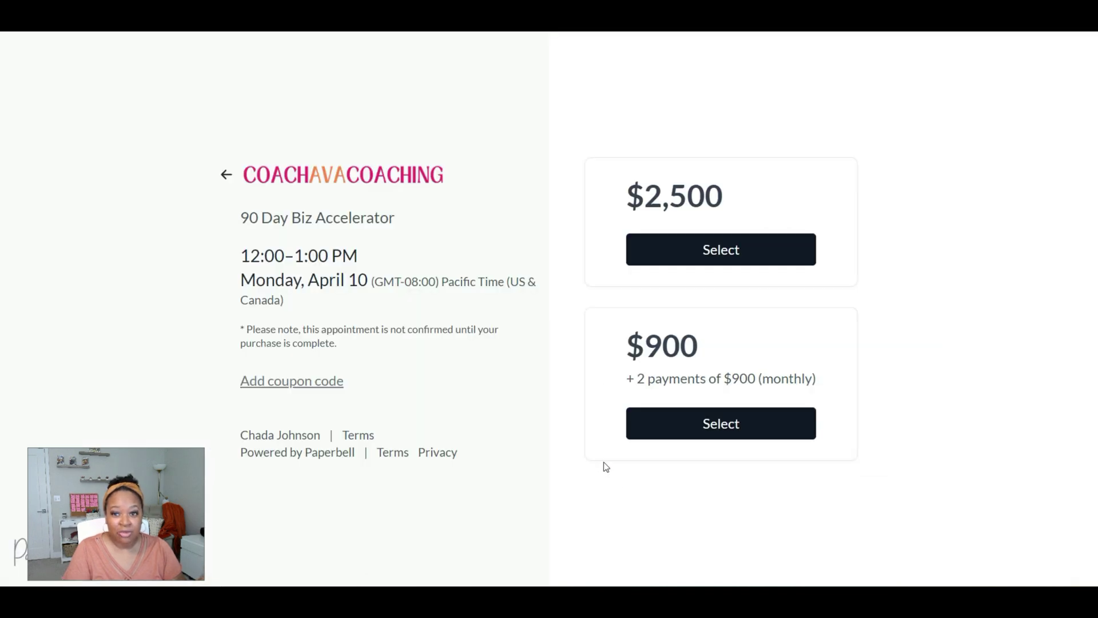
Step: Apply the AVADISCOUNT coupon and choose the $0 full-payment option
click(324, 379)
click(324, 379)
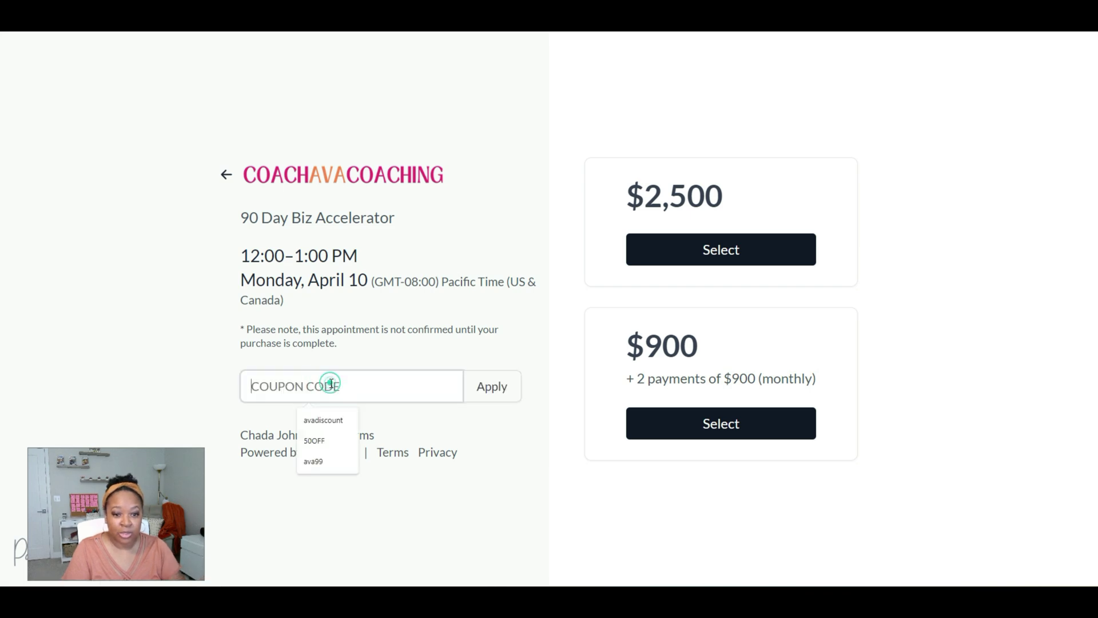
click(324, 418)
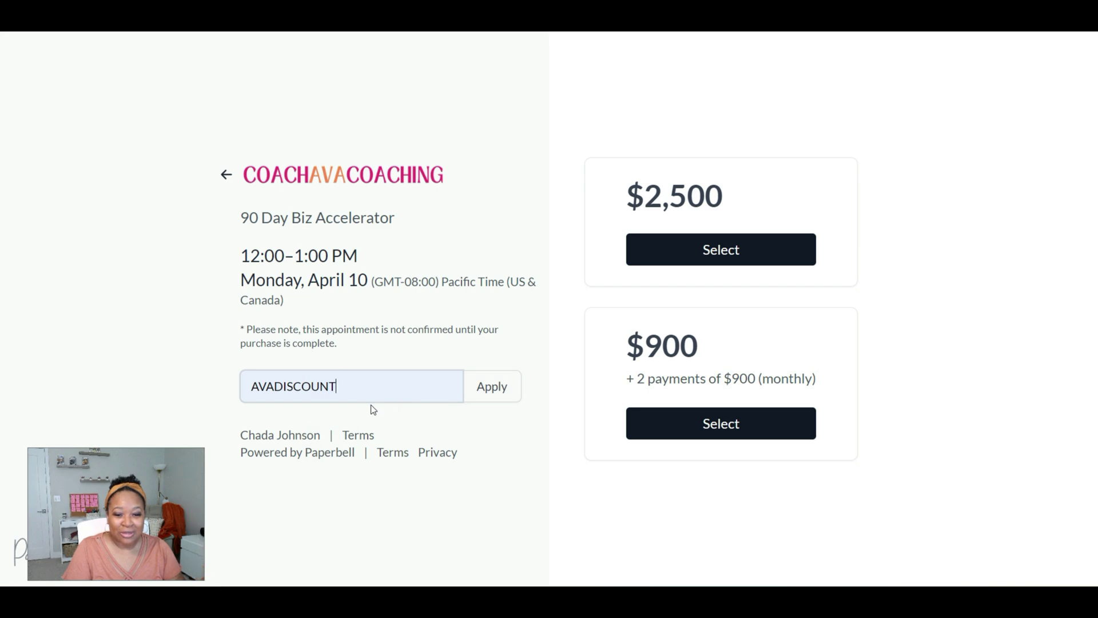
click(493, 396)
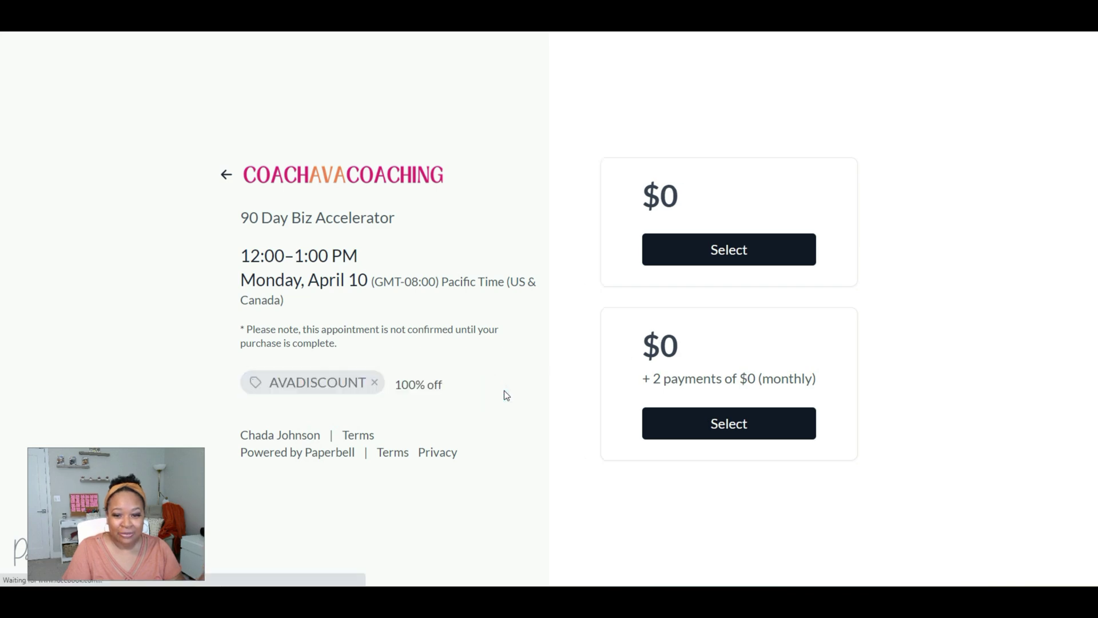
click(735, 255)
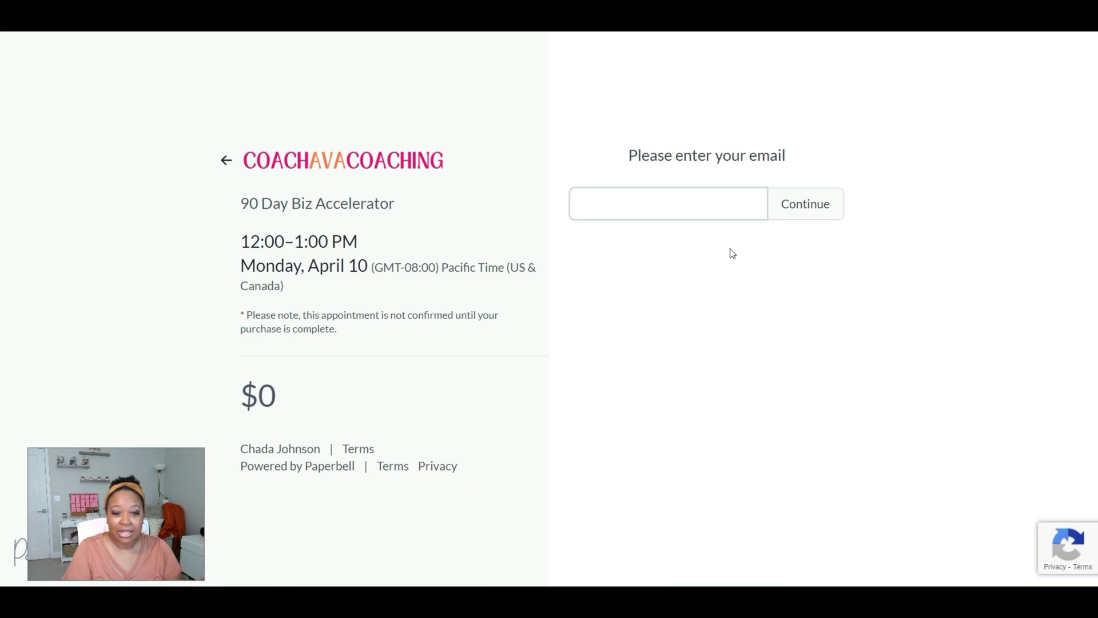
Step: Enter the client's e-mail address and submit the emailed verification code
key(ctrl+v)
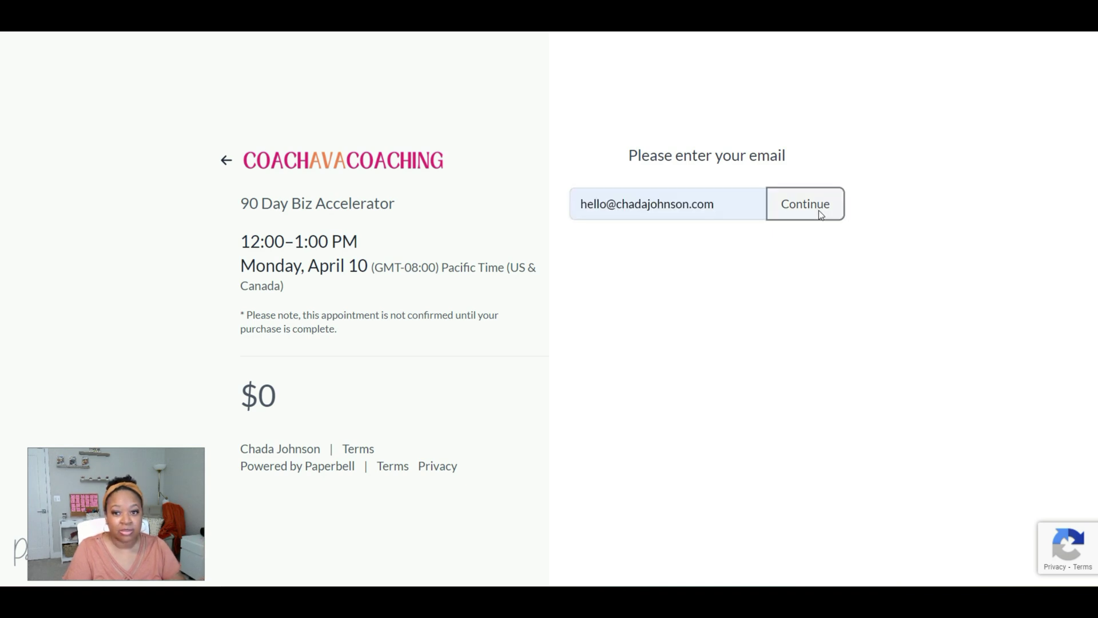
click(816, 206)
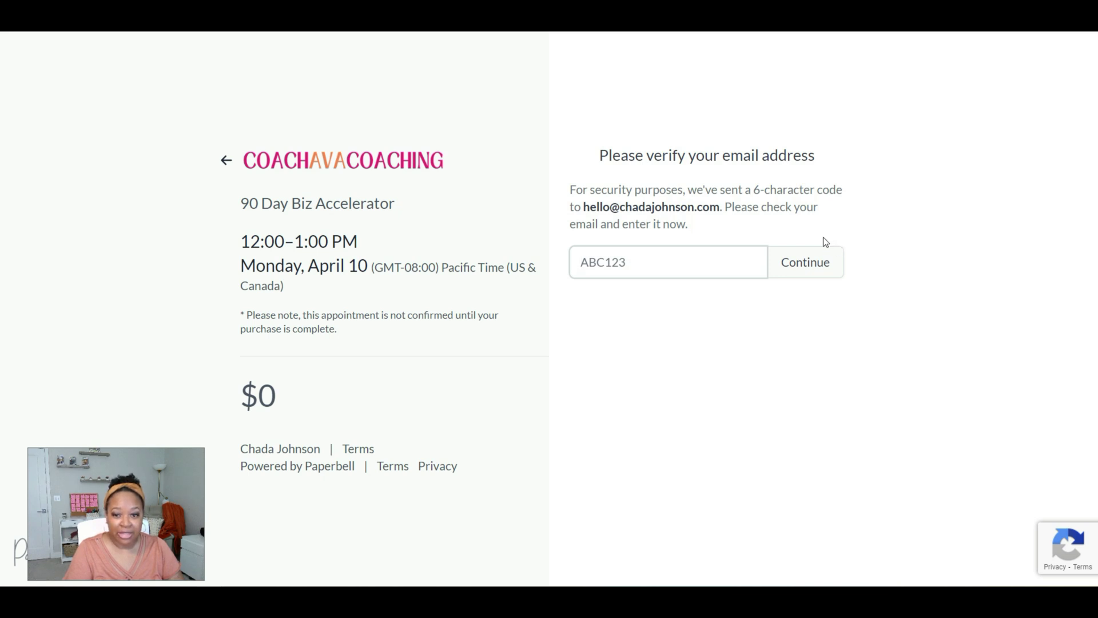
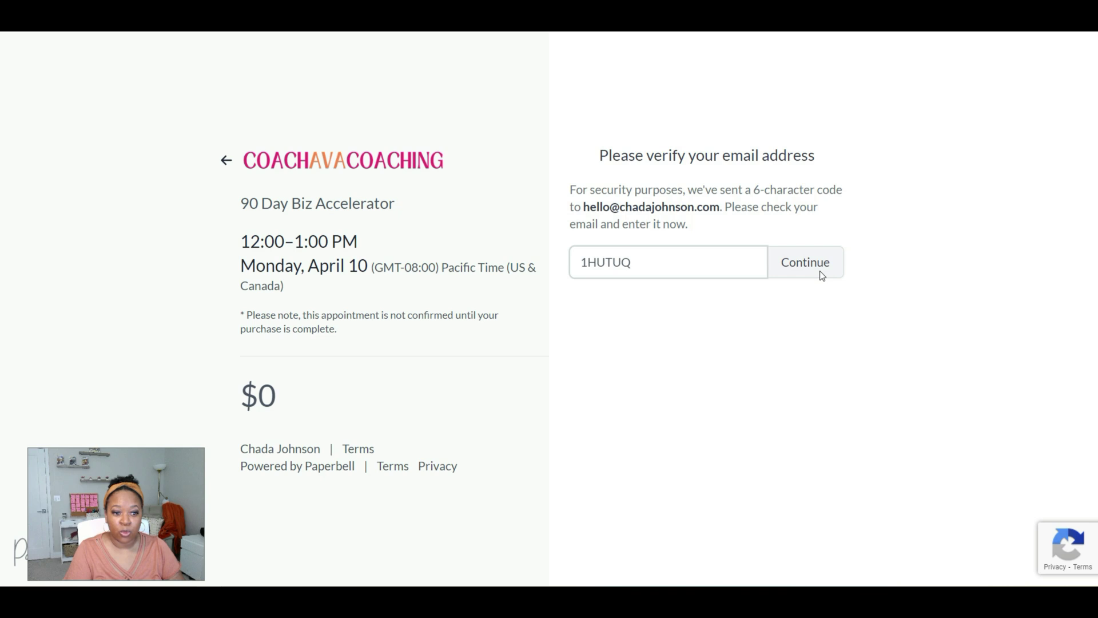
click(818, 271)
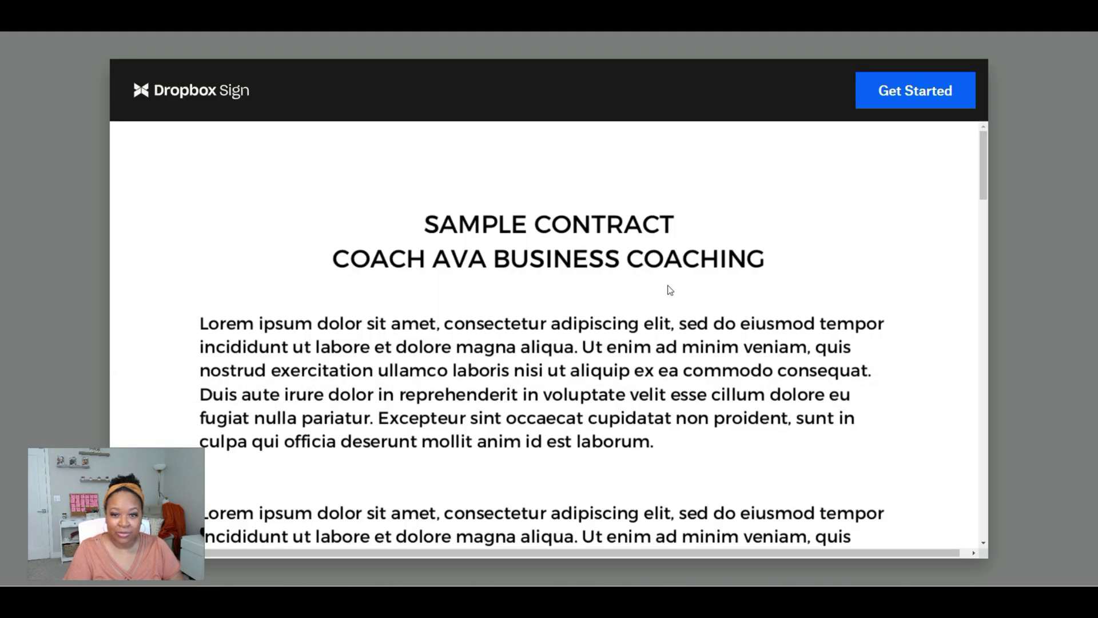
Step: Scroll through the sample contract down to its Signature Page with the required signature field
scroll(668, 290, down, 2)
scroll(667, 290, down, 5)
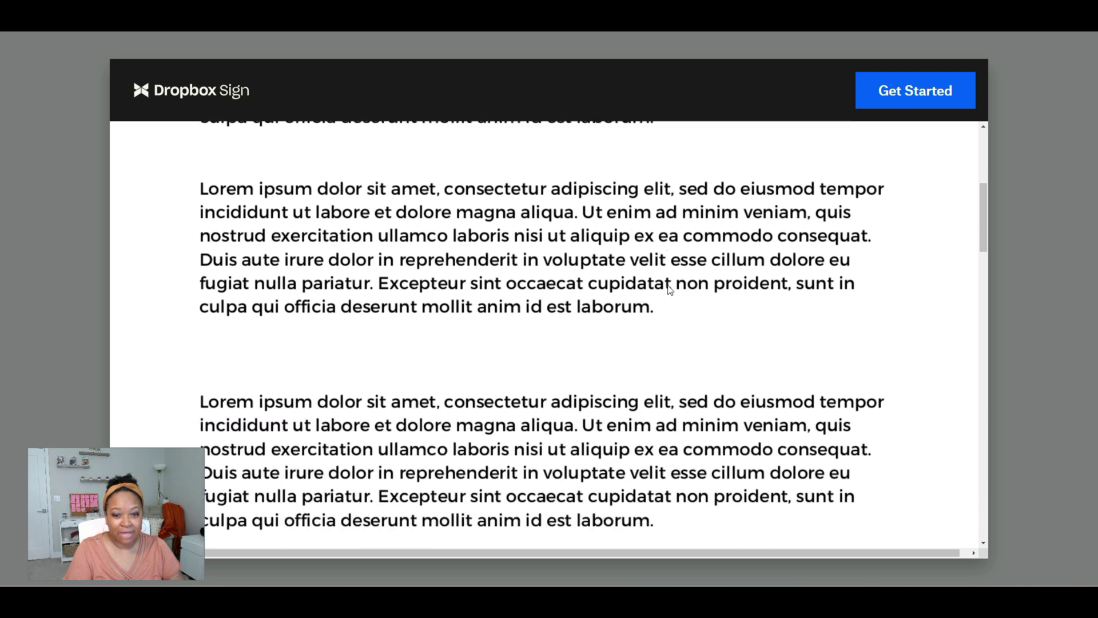
scroll(514, 282, down, 7)
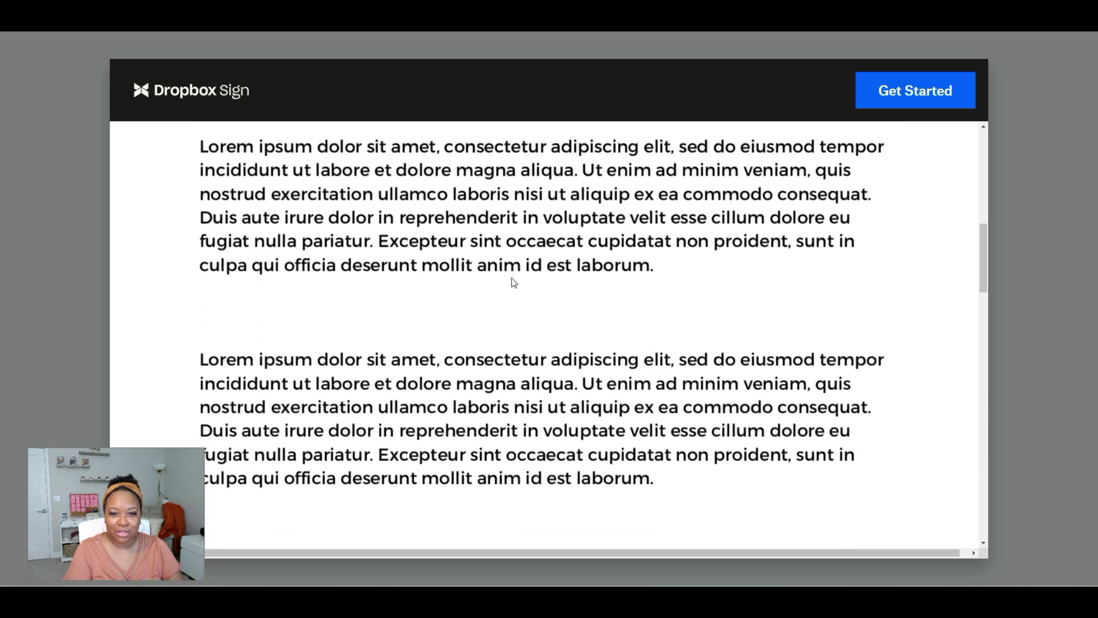
scroll(508, 282, down, 5)
scroll(598, 275, up, 5)
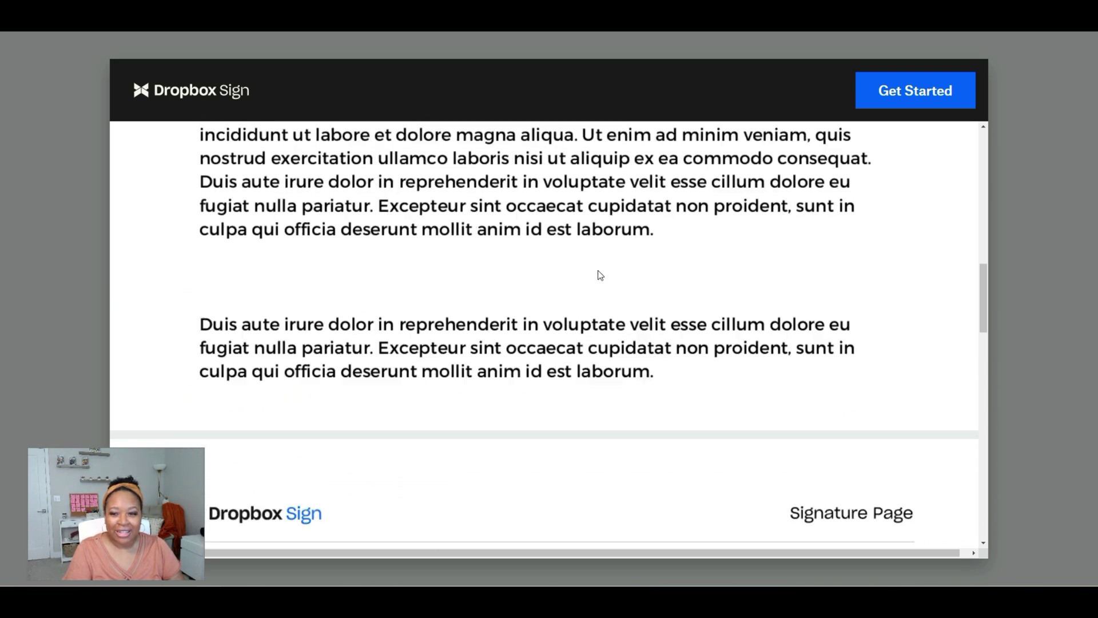
scroll(712, 275, up, 5)
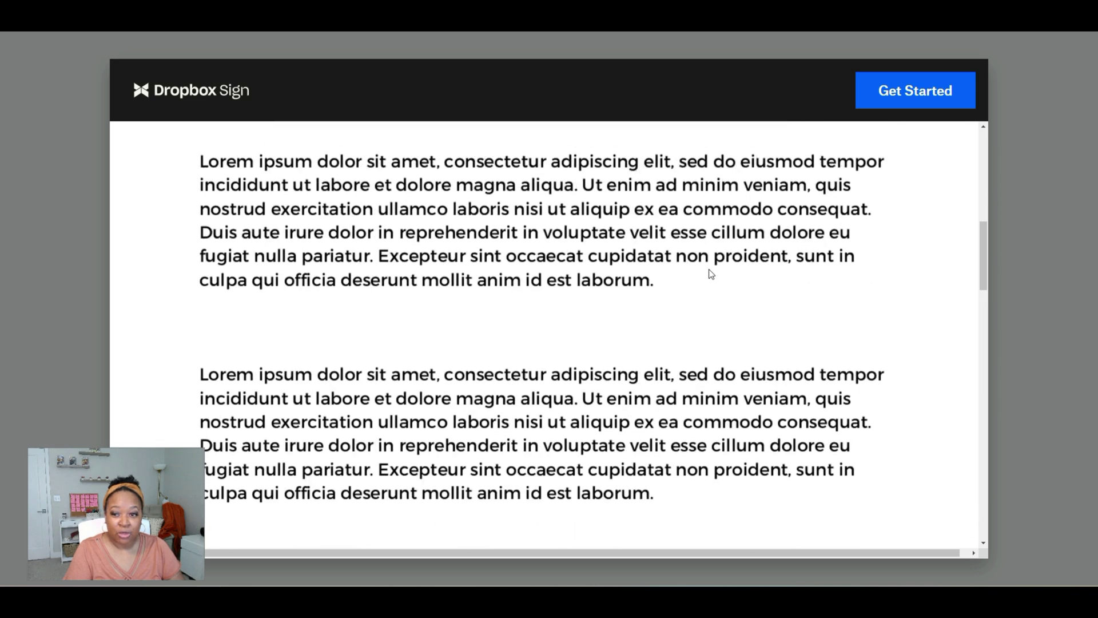
scroll(710, 274, down, 10)
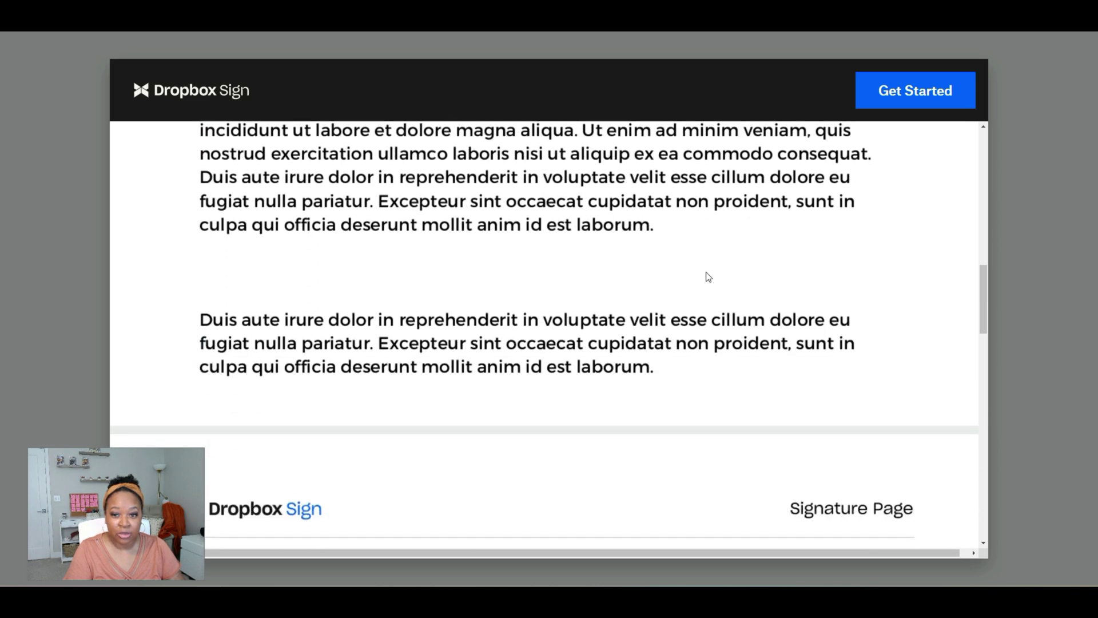
scroll(707, 278, down, 5)
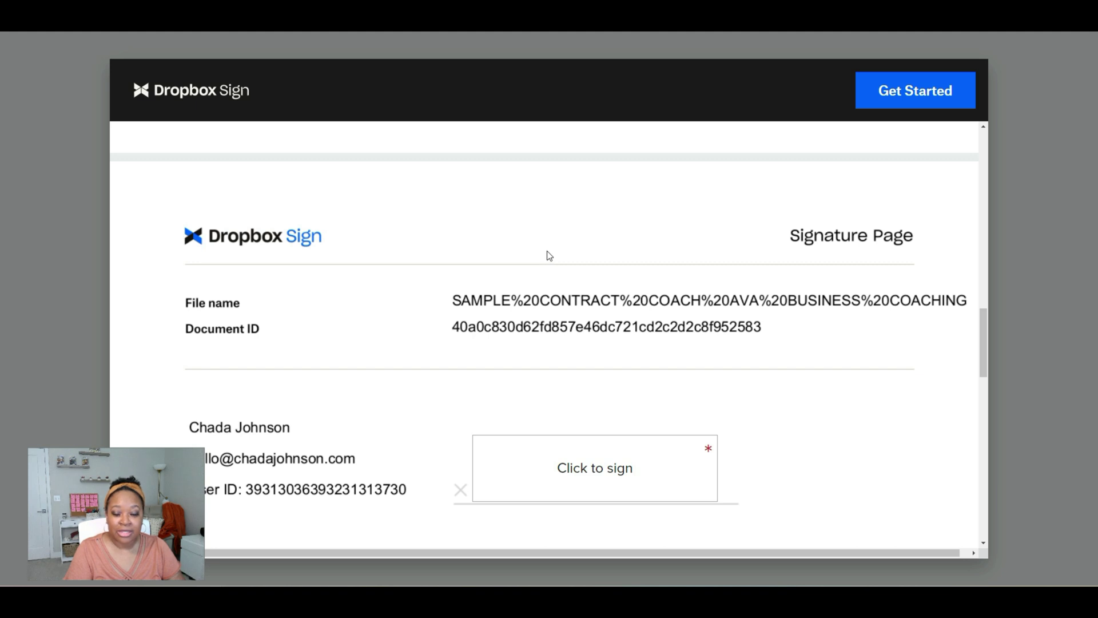
scroll(550, 256, down, 3)
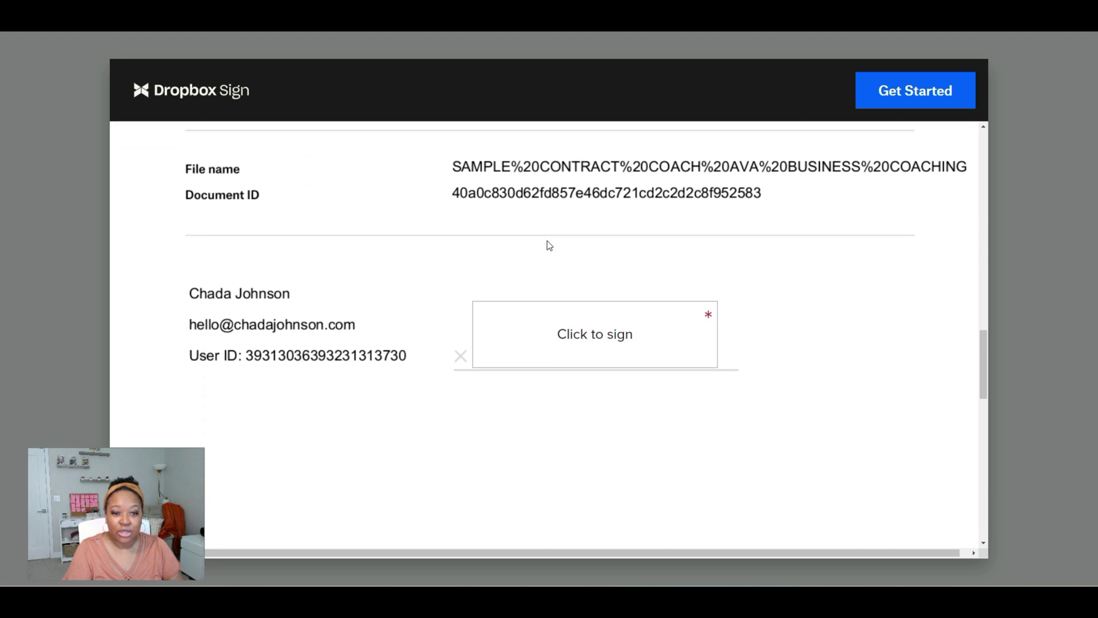
scroll(748, 313, up, 2)
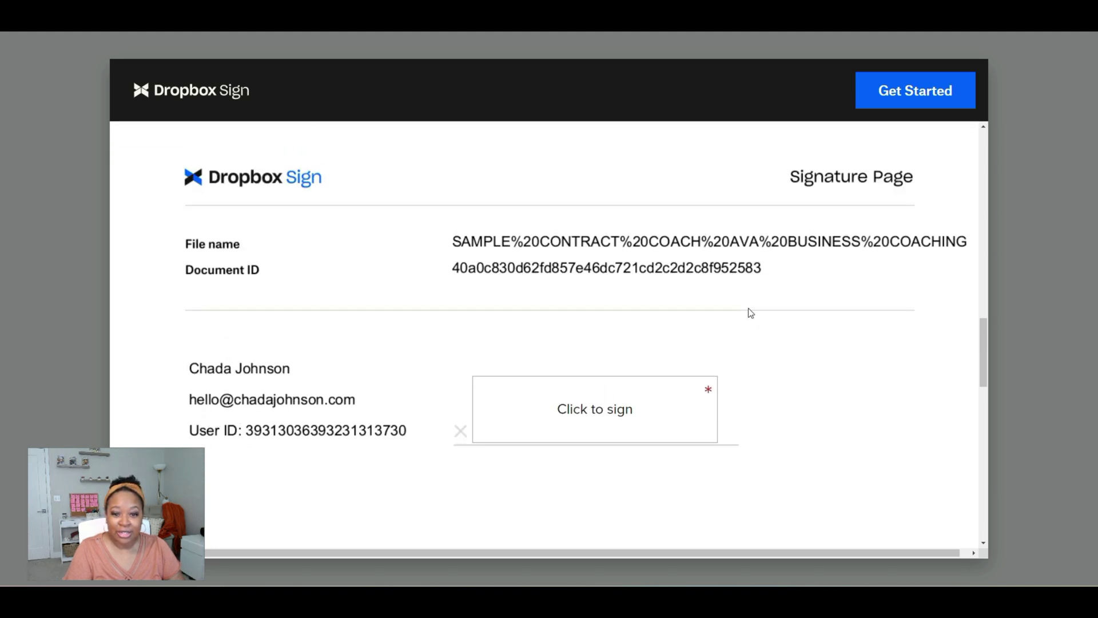
Step: Go to the required signature field and try the draw, type and upload signature options
click(624, 411)
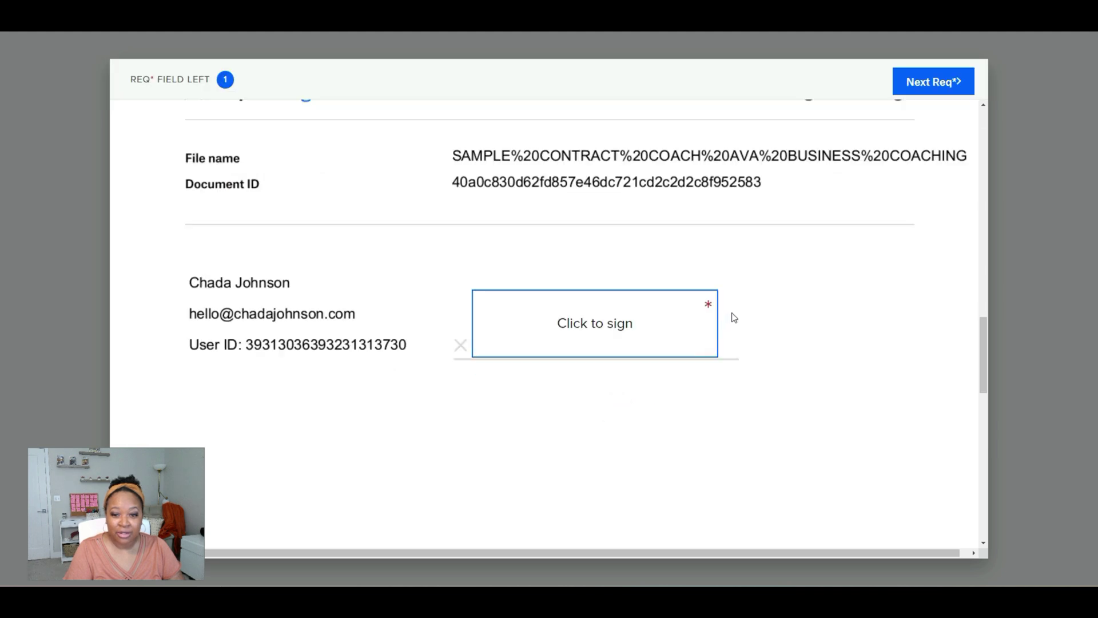
click(634, 326)
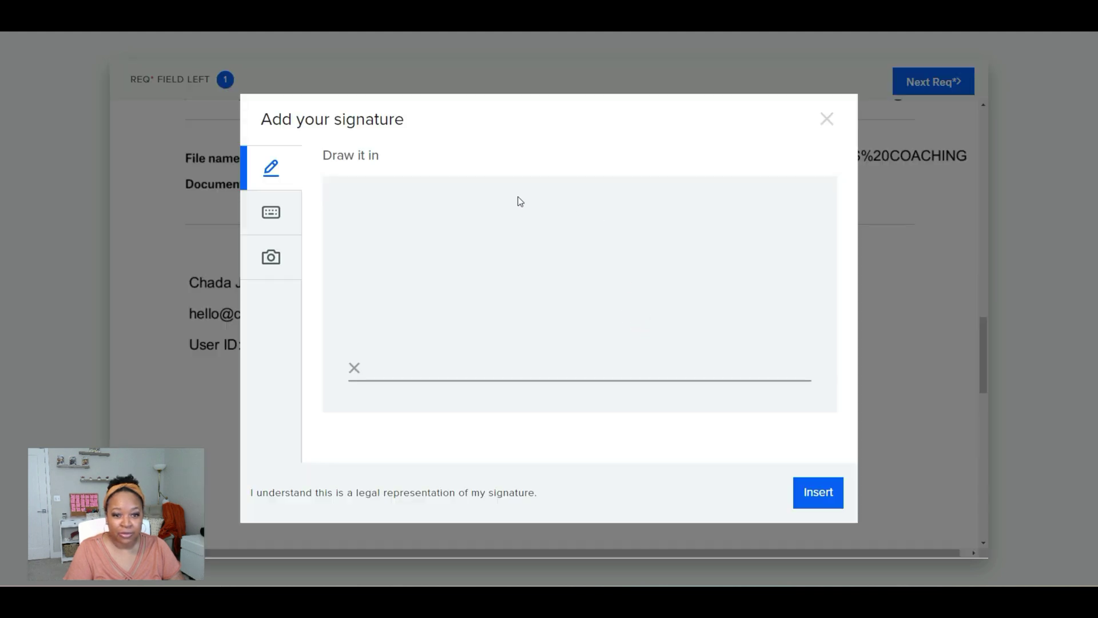
mouse_move(440, 270)
mouse_down()
mouse_move(507, 307)
mouse_move(605, 299)
mouse_move(664, 312)
mouse_up()
click(271, 212)
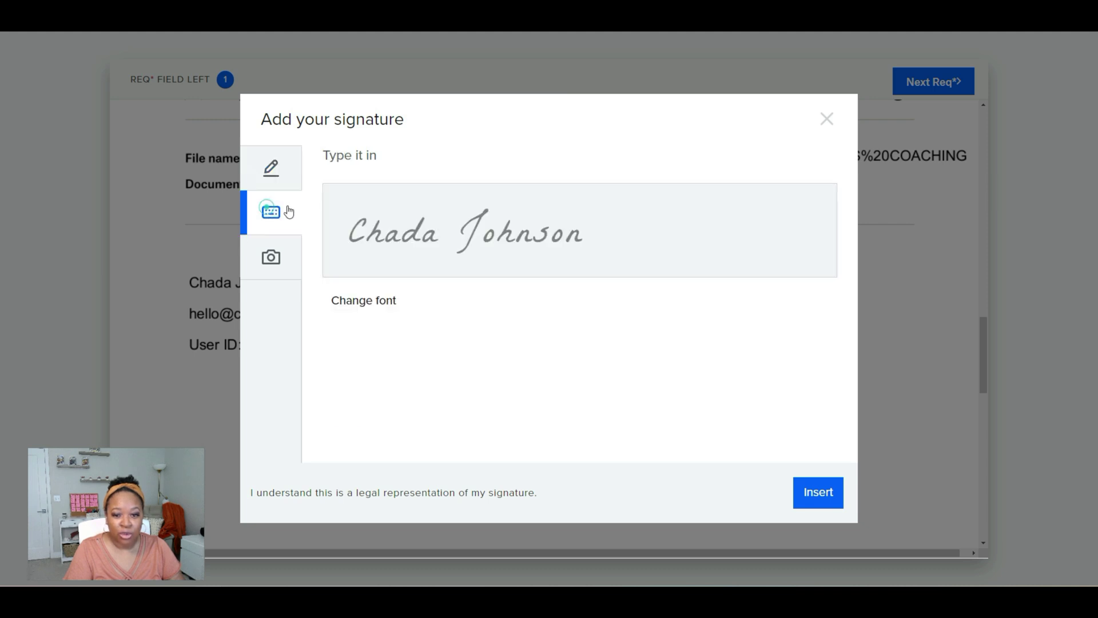
click(286, 261)
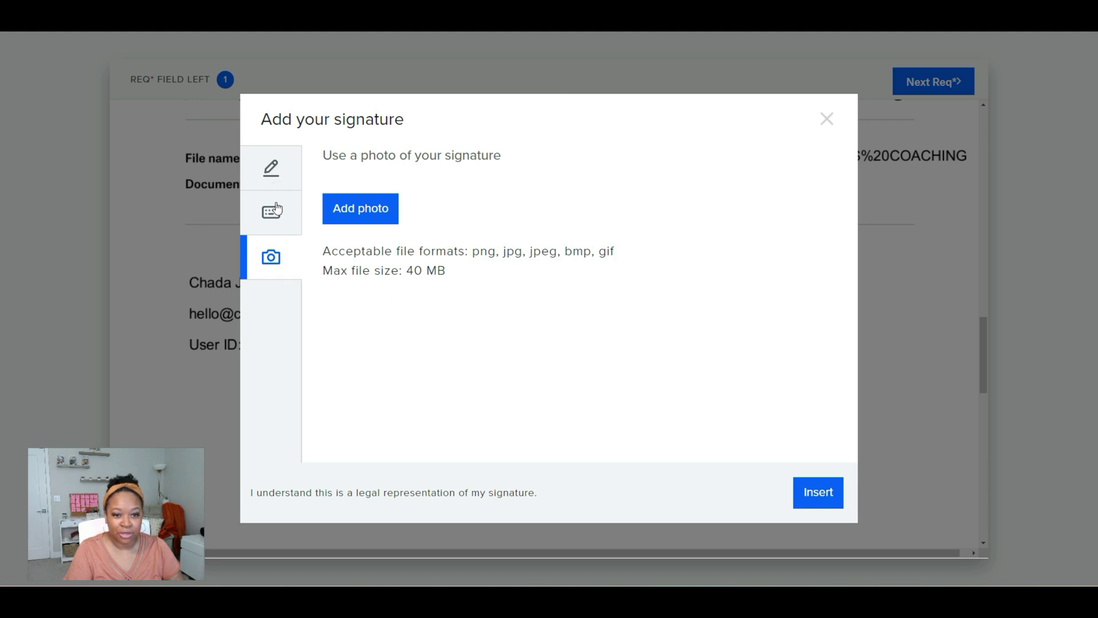
click(276, 182)
Step: Draw the initials CJ by hand and insert them into the contract's signature field
drag(448, 294, 497, 365)
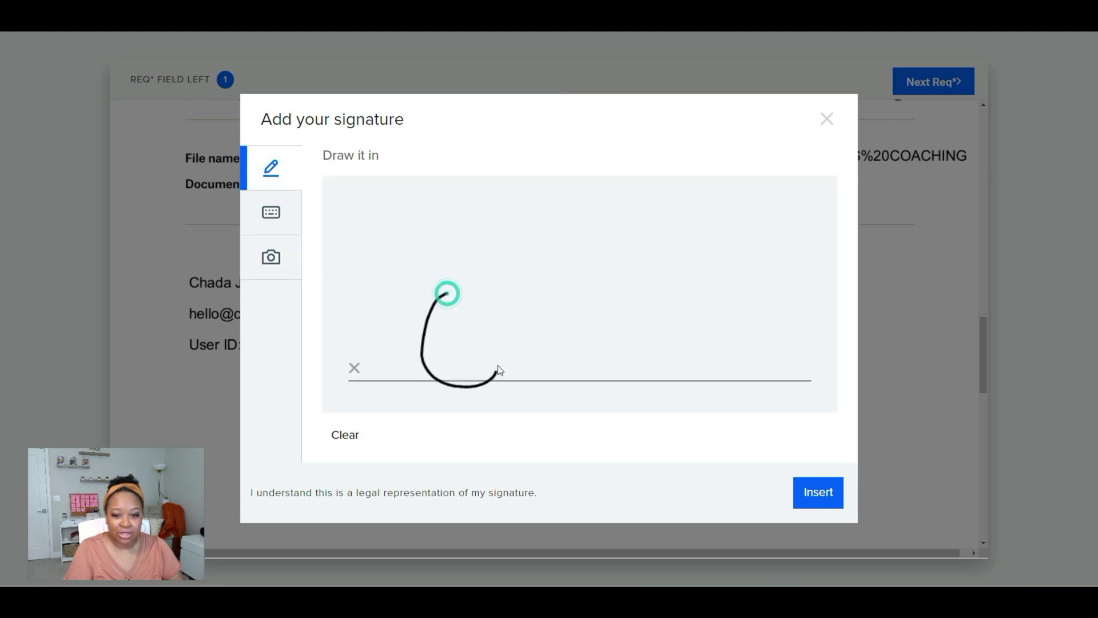
drag(549, 296, 515, 363)
drag(518, 304, 614, 286)
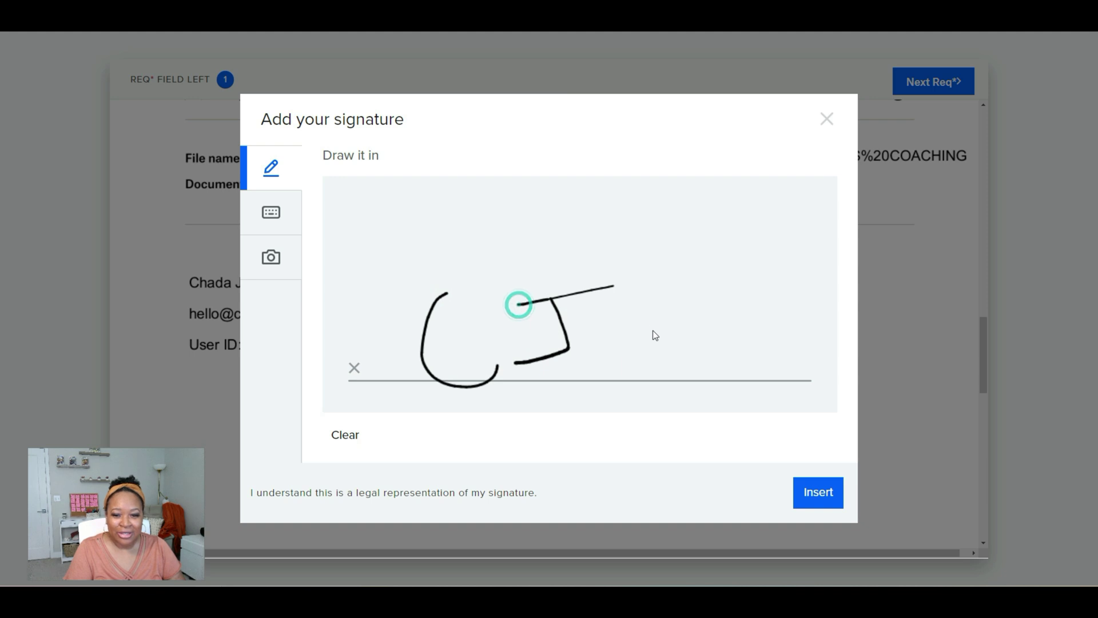
click(844, 496)
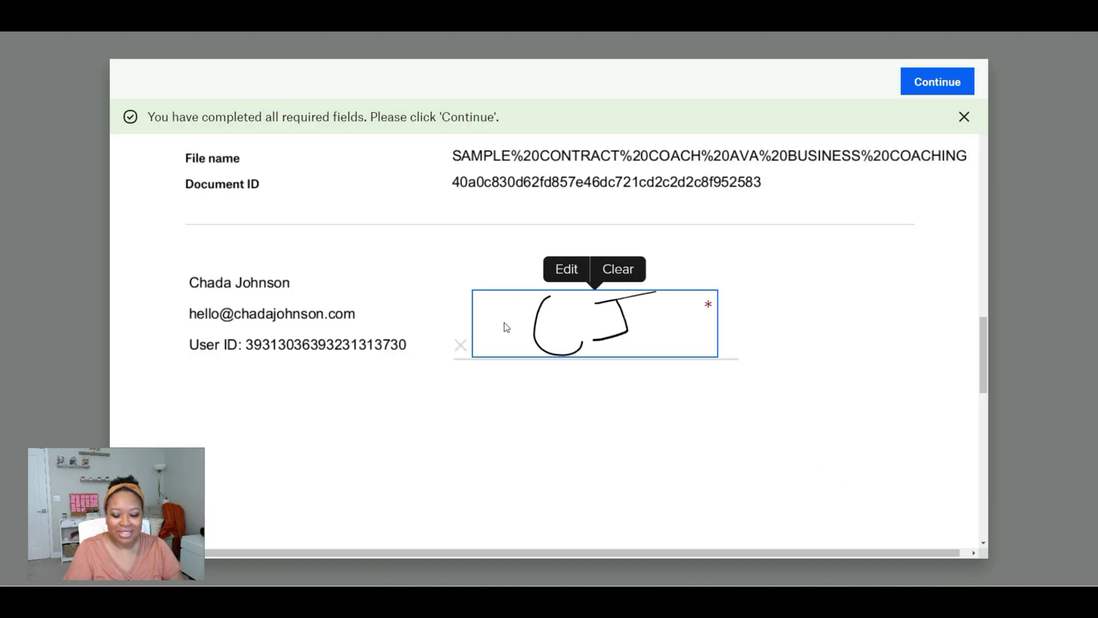
scroll(712, 382, down, 5)
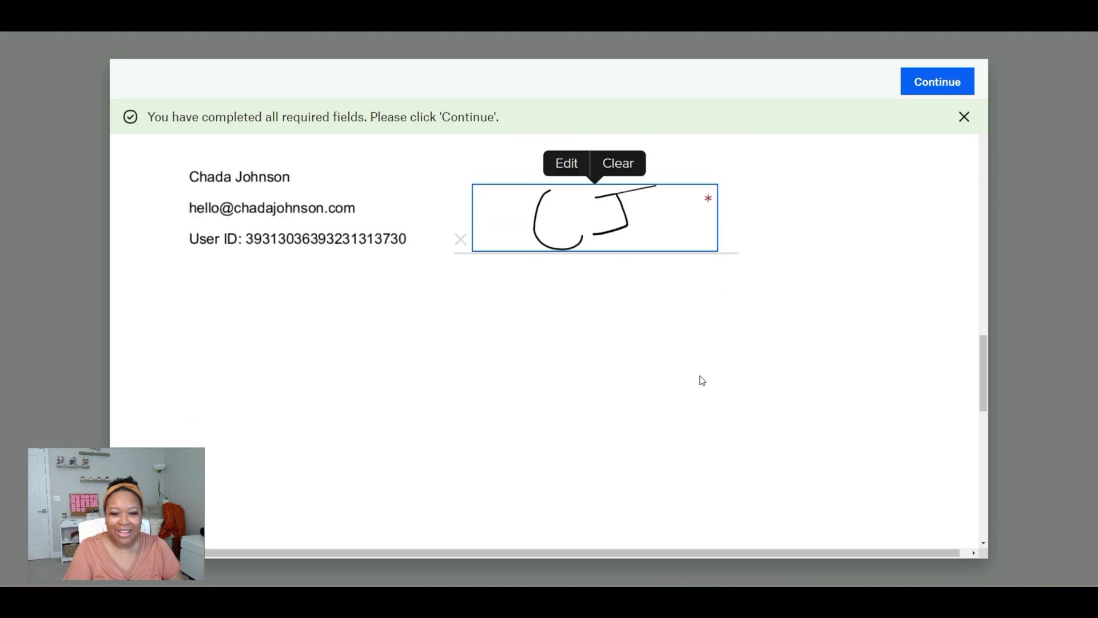
scroll(710, 378, up, 5)
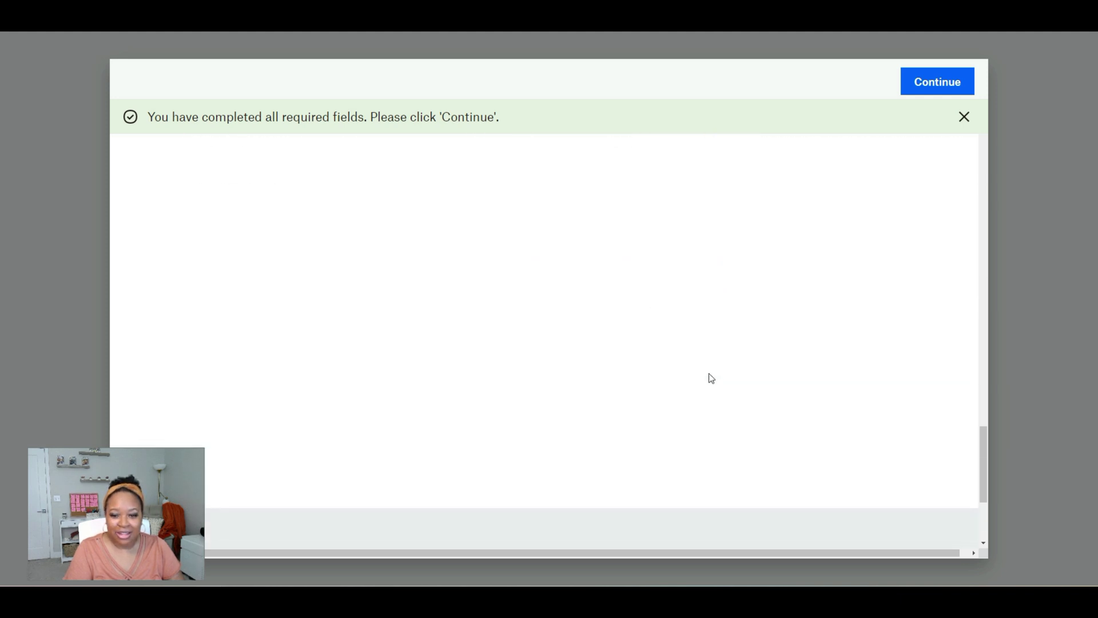
scroll(713, 369, up, 4)
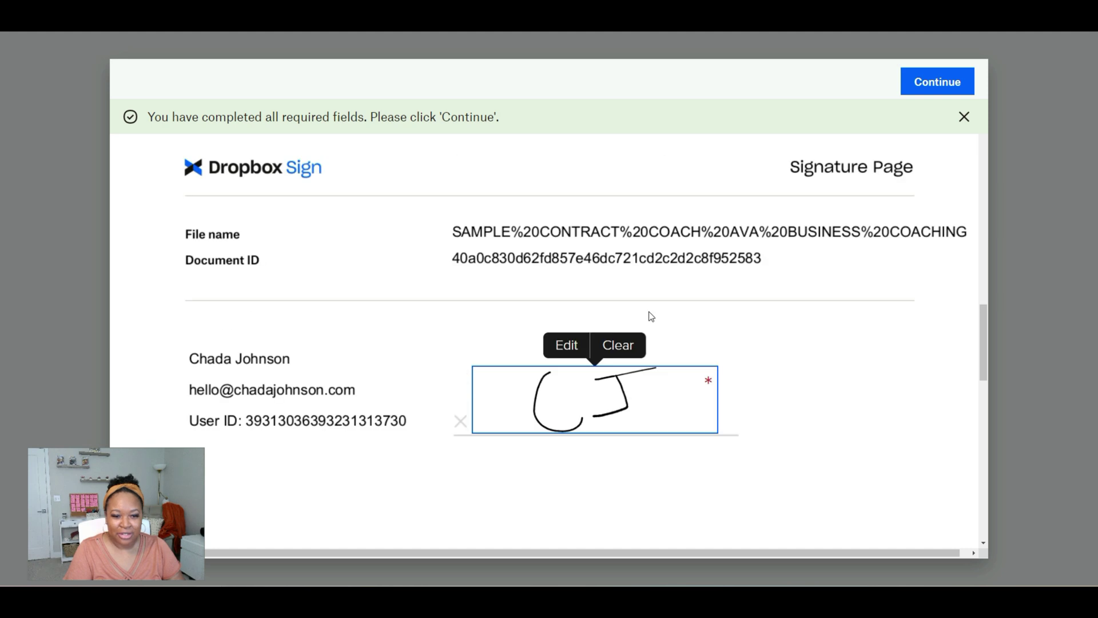
scroll(681, 316, up, 2)
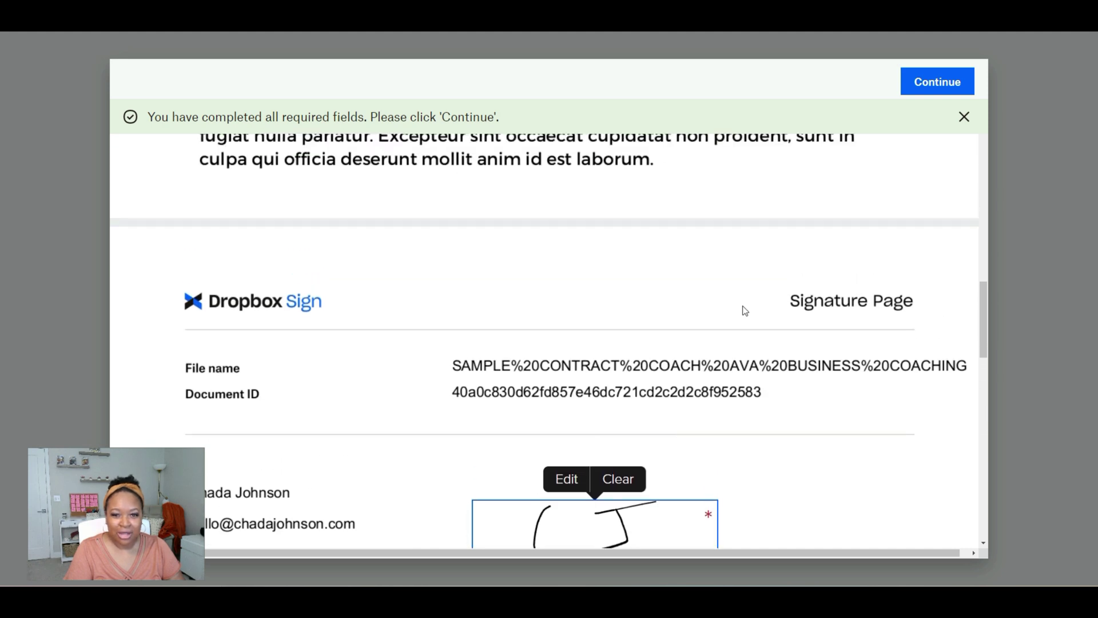
Step: Continue past the completed fields and accept the terms to finalize the signed contract
click(954, 84)
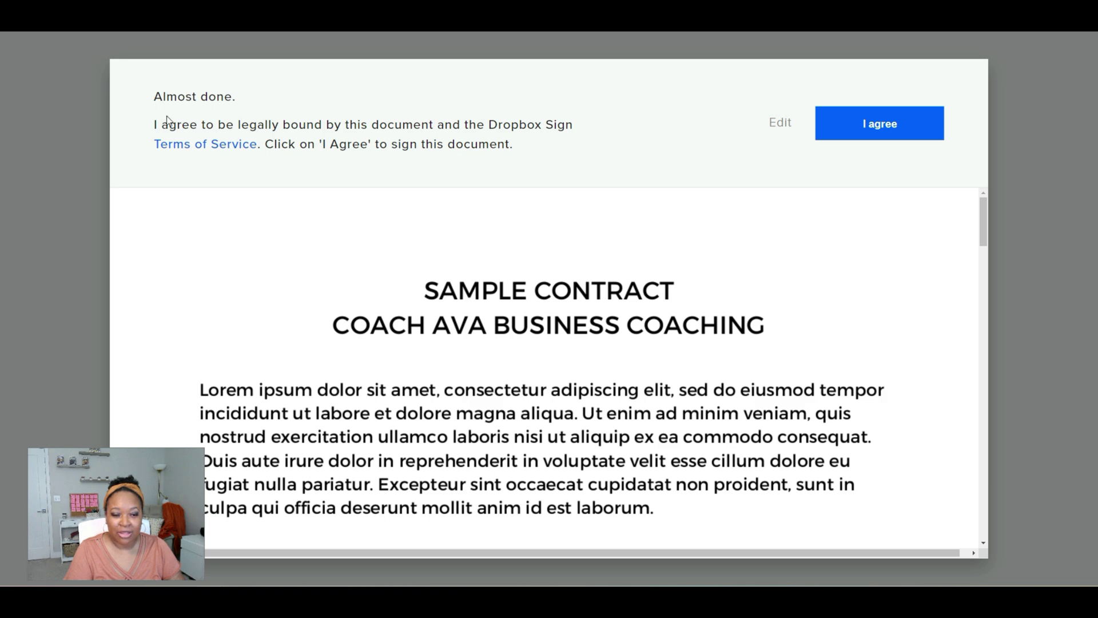
click(848, 127)
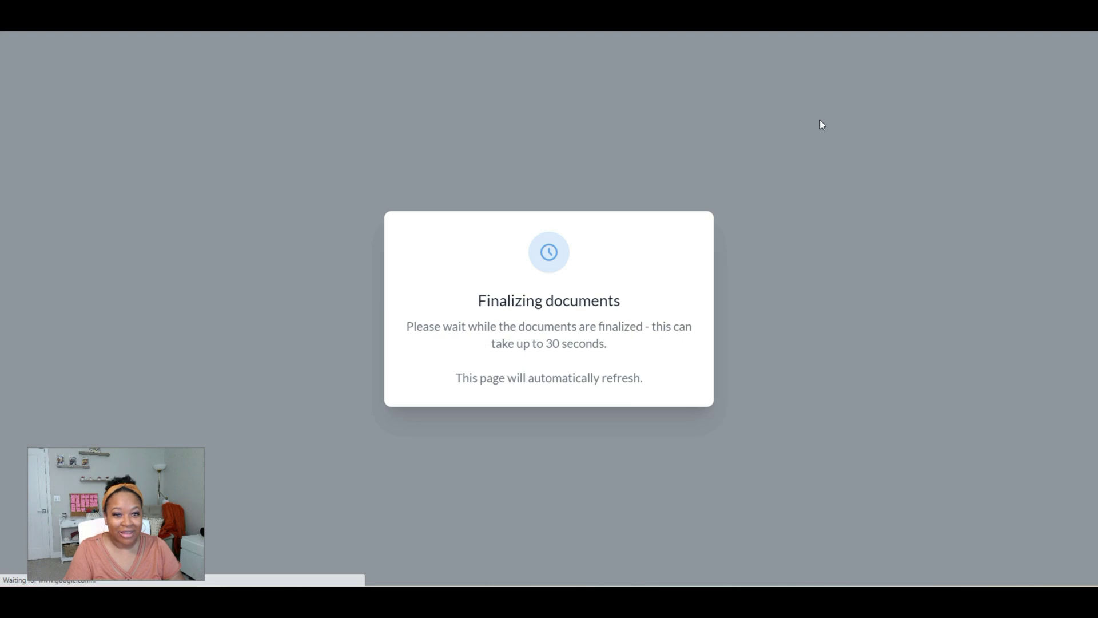